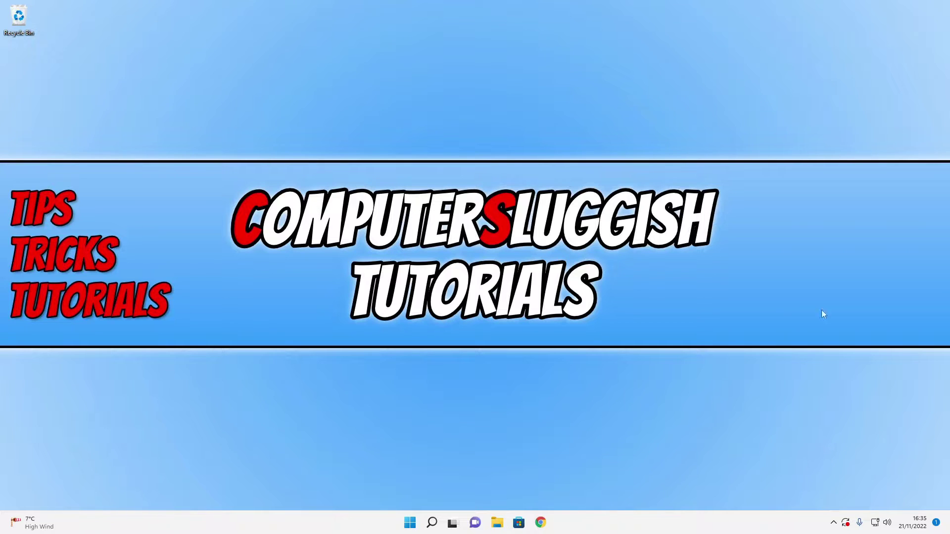
# Launch the Windows Security app by searching 'windows security' from the Start menu.
pyautogui.press('super')
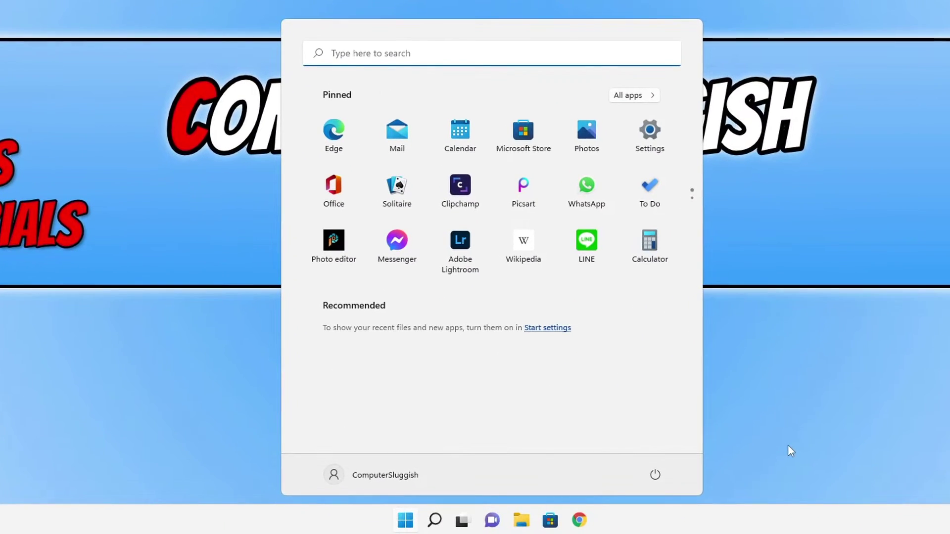
pyautogui.write('windows security')
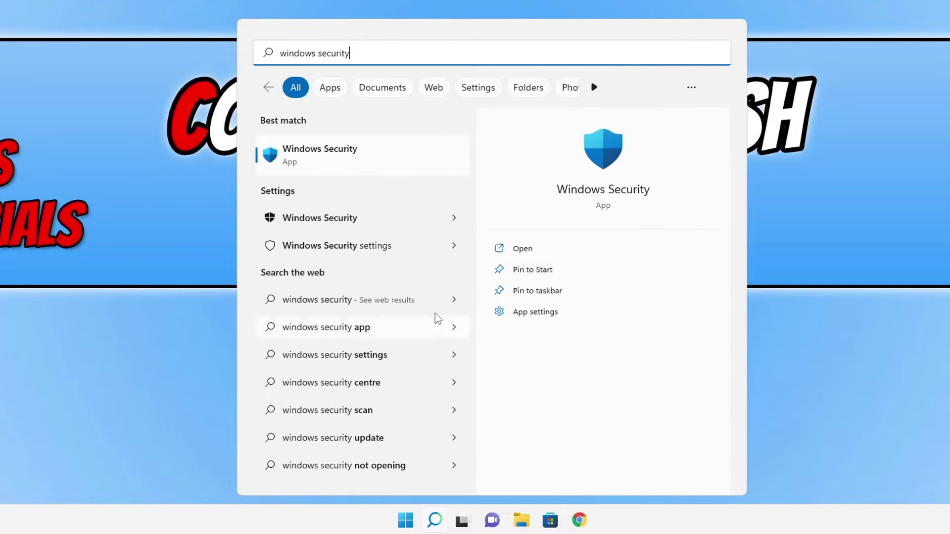
pyautogui.click(357, 150)
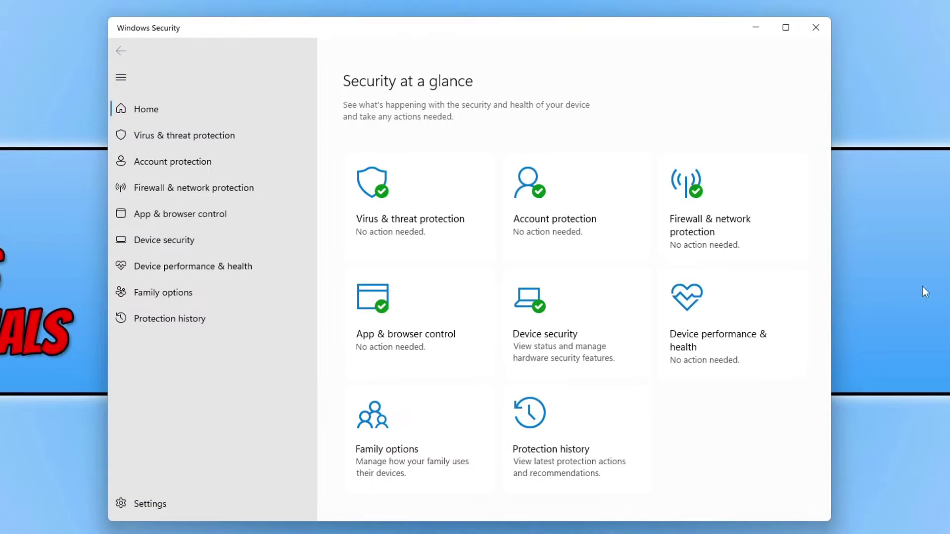
# Go to Virus & threat protection settings and open the Exclusions management page.
pyautogui.click(228, 138)
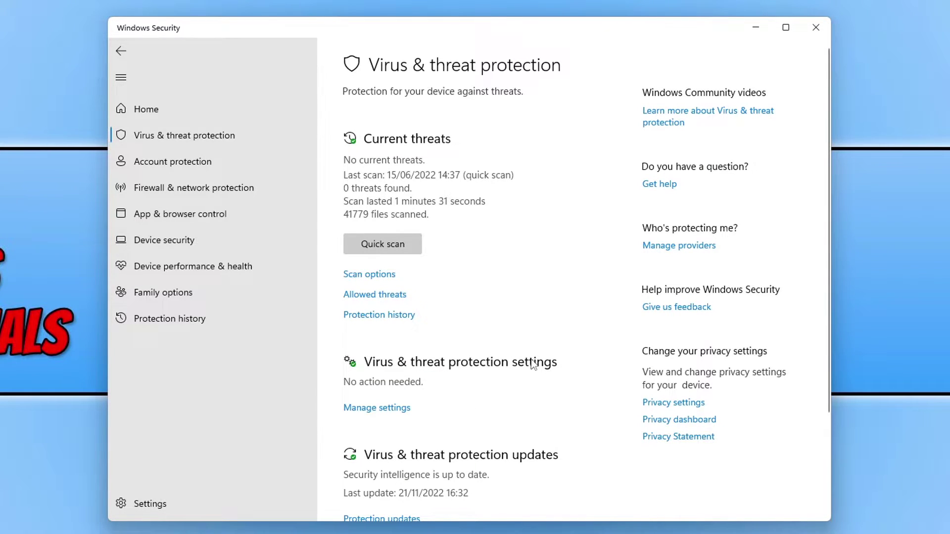
pyautogui.click(378, 410)
pyautogui.scroll(-8, 619, 435)
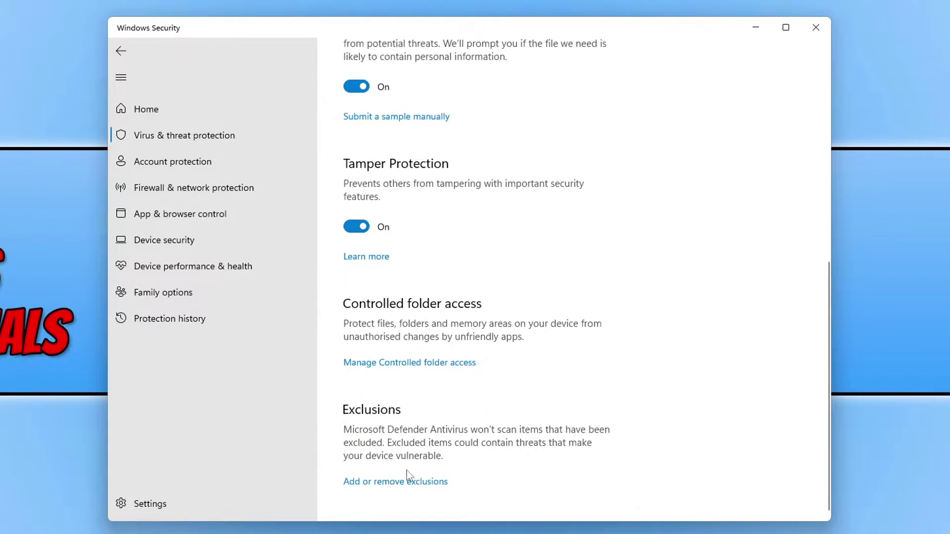
pyautogui.click(398, 482)
pyautogui.click(427, 487)
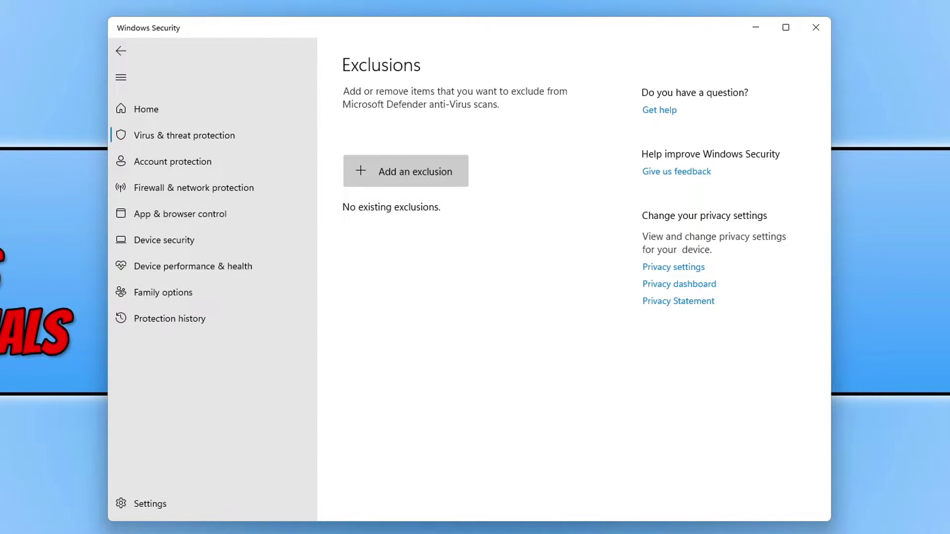
# Create a New Text Document on the Desktop and add it as a file exclusion.
pyautogui.click(432, 176)
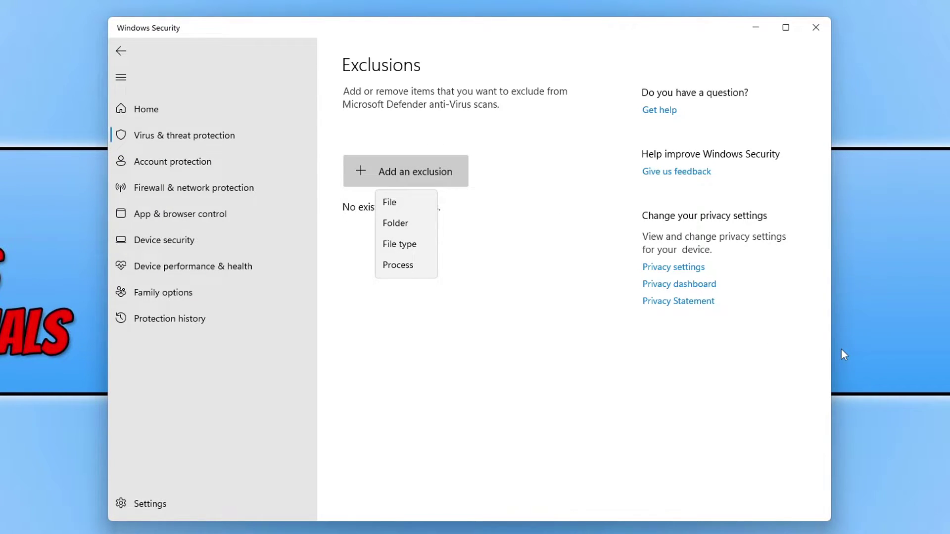
pyautogui.click(408, 198)
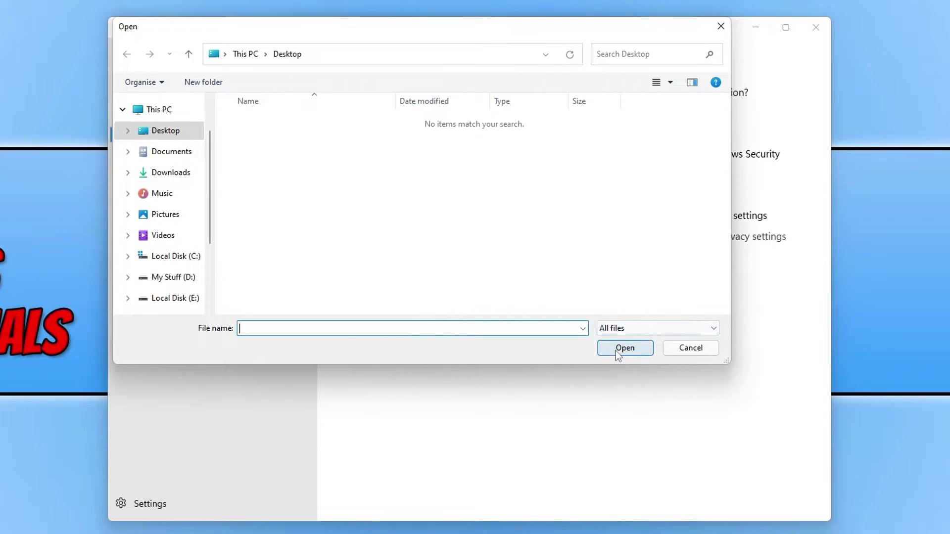
pyautogui.rightClick(266, 130)
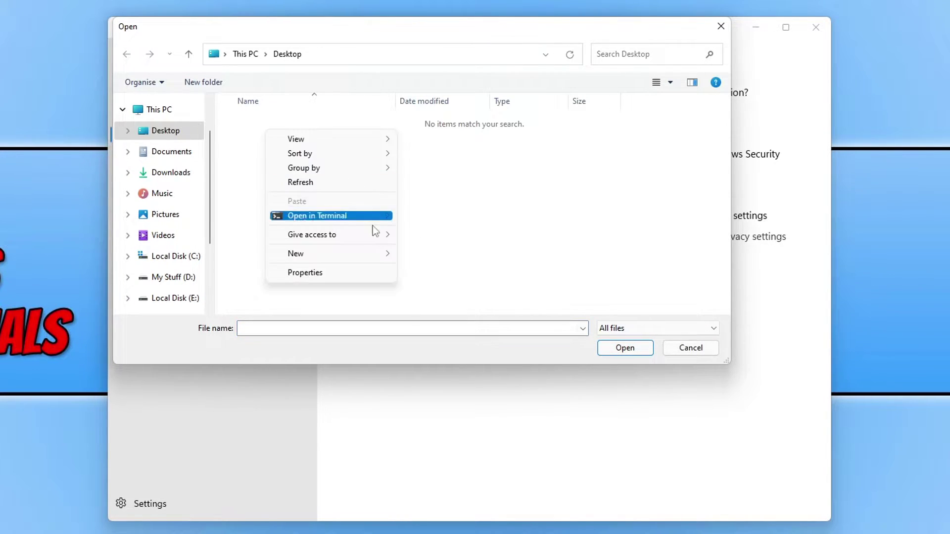
pyautogui.moveTo(352, 252)
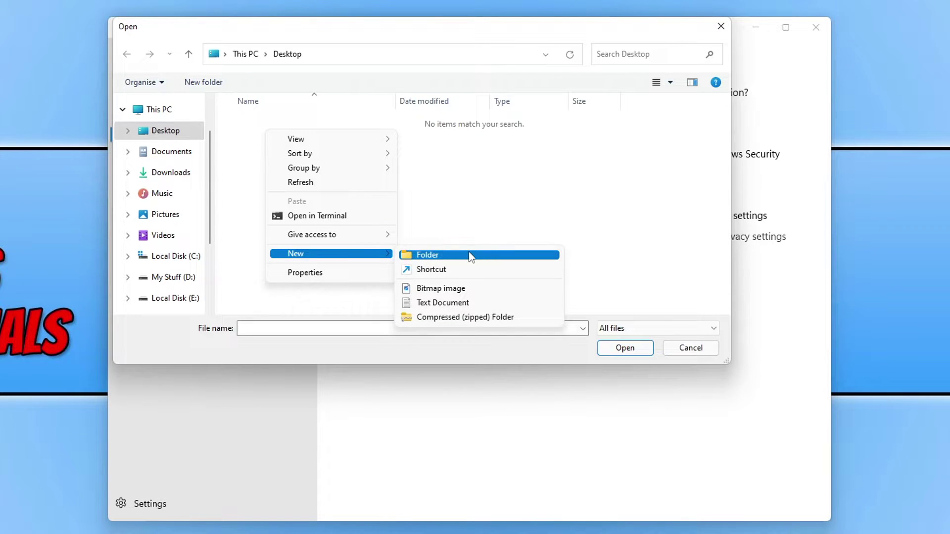
pyautogui.click(474, 303)
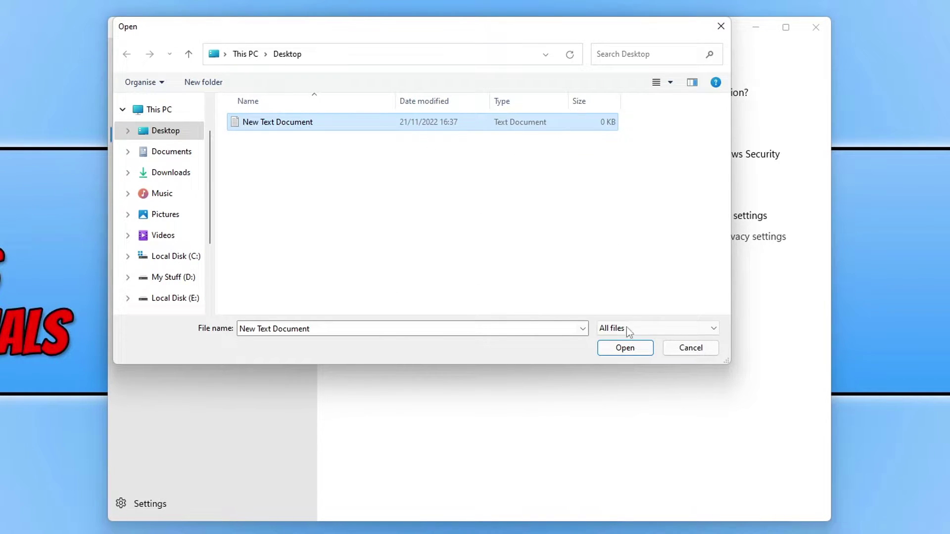
pyautogui.click(633, 348)
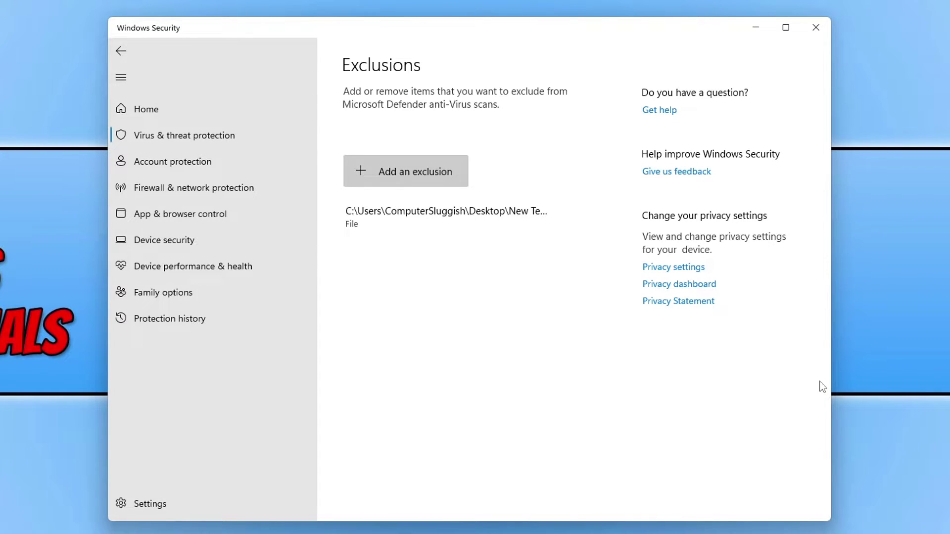
pyautogui.click(406, 174)
# Create 'New folder' in Documents, add it as a folder exclusion, and expand its entry.
pyautogui.click(412, 225)
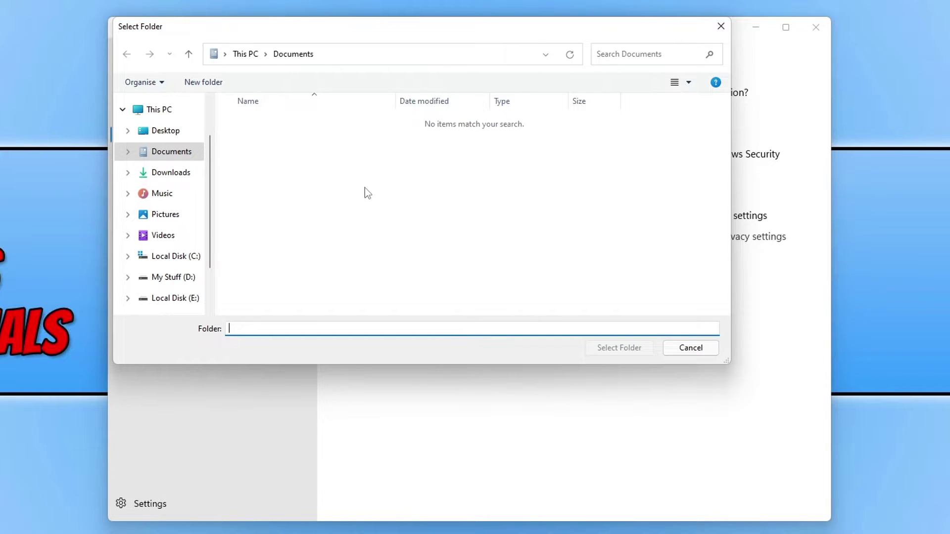
pyautogui.rightClick(296, 158)
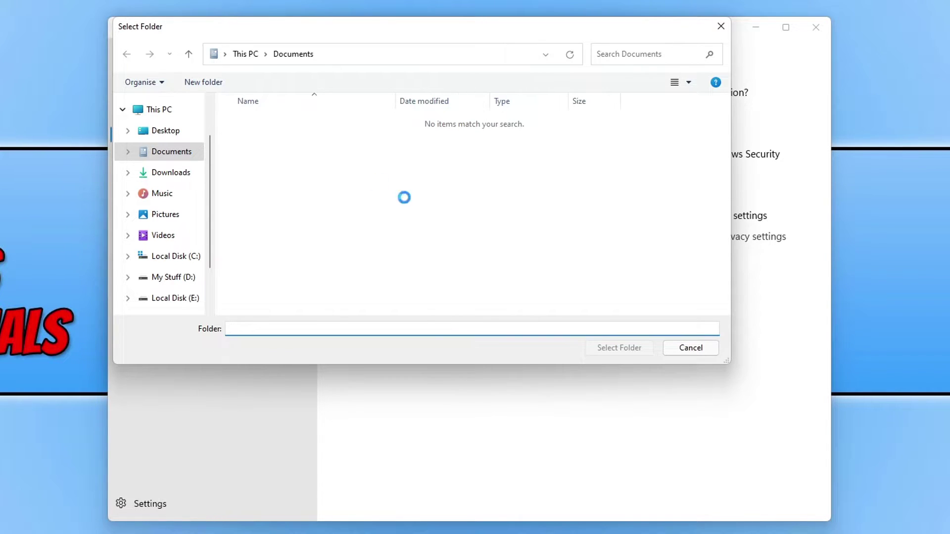
pyautogui.moveTo(341, 296)
pyautogui.click(455, 297)
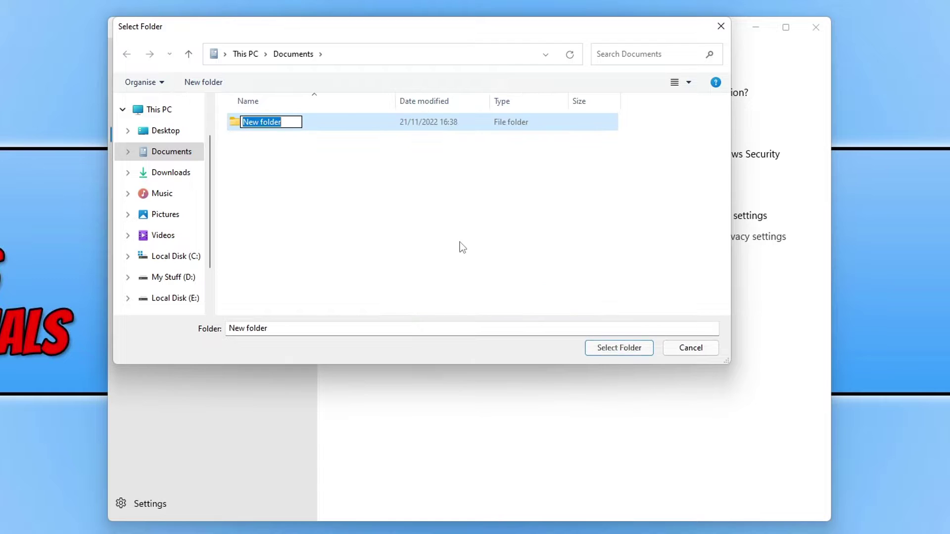
pyautogui.click(312, 158)
pyautogui.click(277, 122)
pyautogui.click(638, 348)
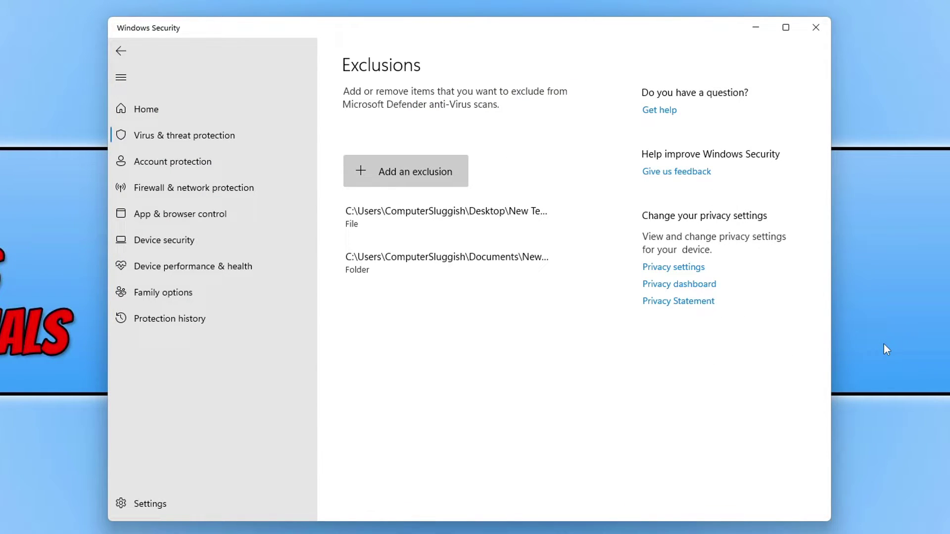
pyautogui.click(453, 276)
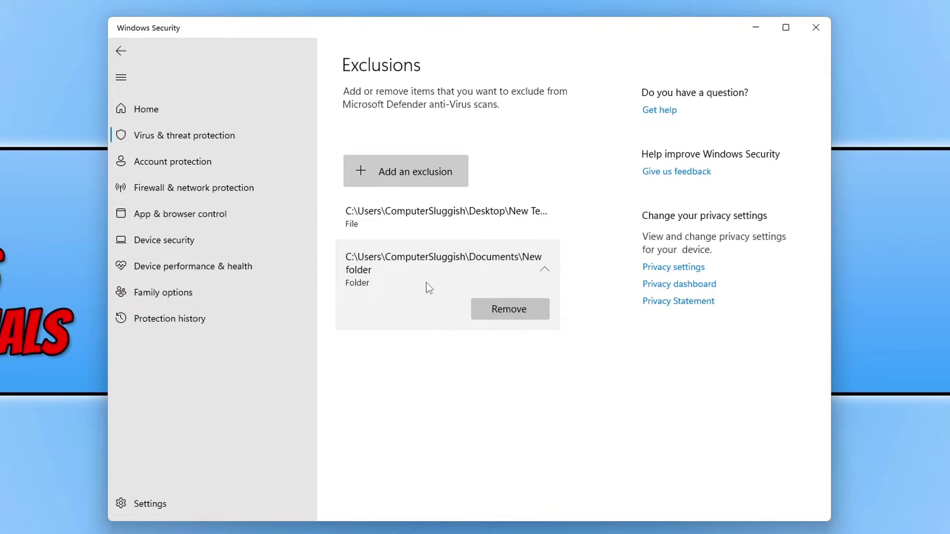
pyautogui.click(416, 169)
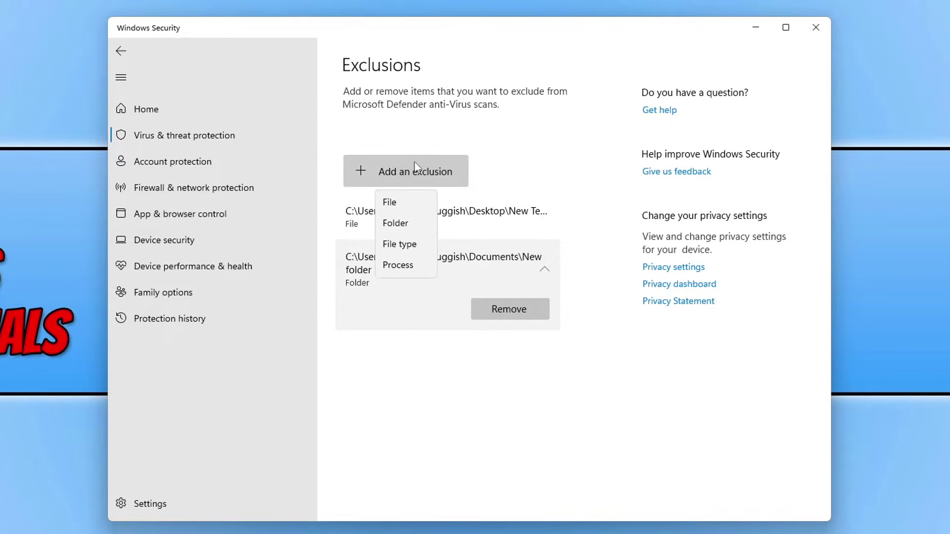
# Add a file type exclusion for the '.txt' extension.
pyautogui.click(400, 244)
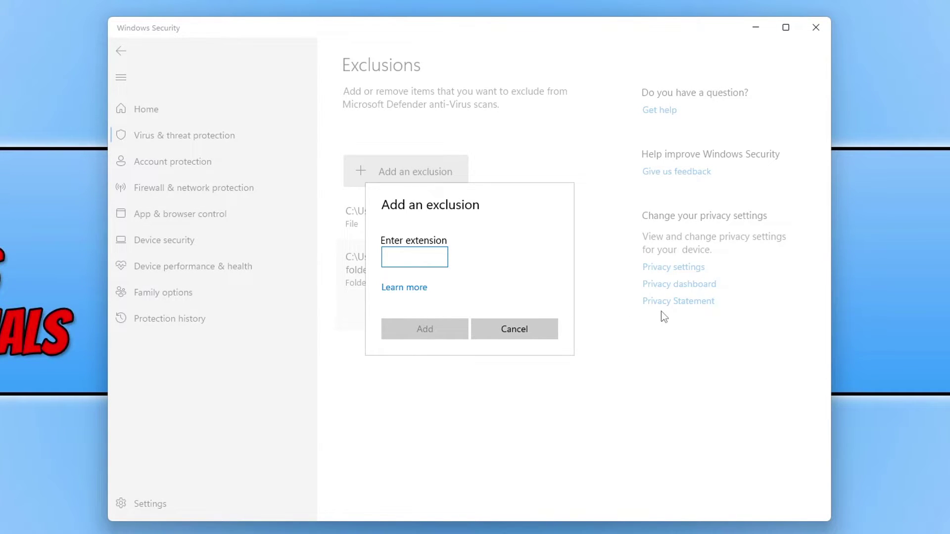
pyautogui.write('txt')
pyautogui.press('Left')
pyautogui.write('.')
pyautogui.click(410, 327)
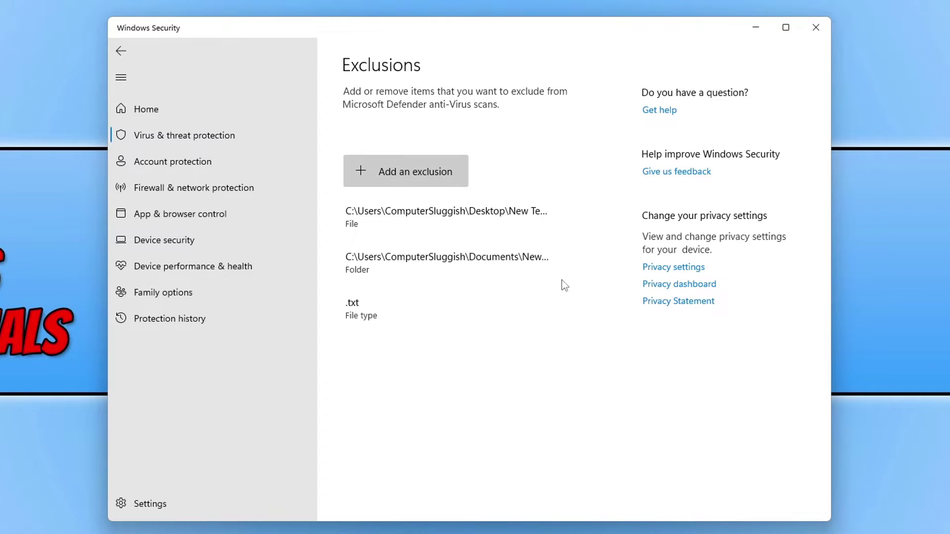
# Start a Process exclusion, then open Task Manager from the Win+X menu to find a process name.
pyautogui.click(441, 183)
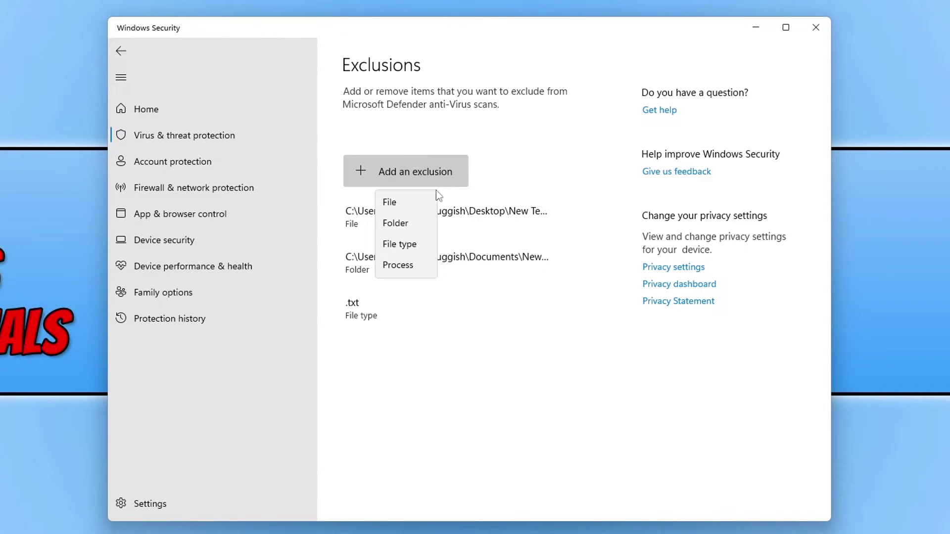
pyautogui.click(411, 265)
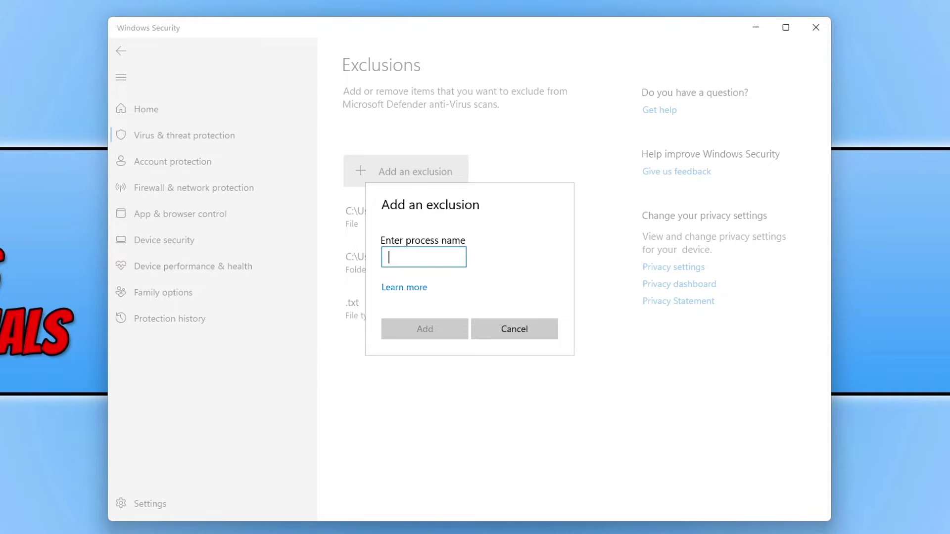
pyautogui.press('super+x')
pyautogui.click(383, 469)
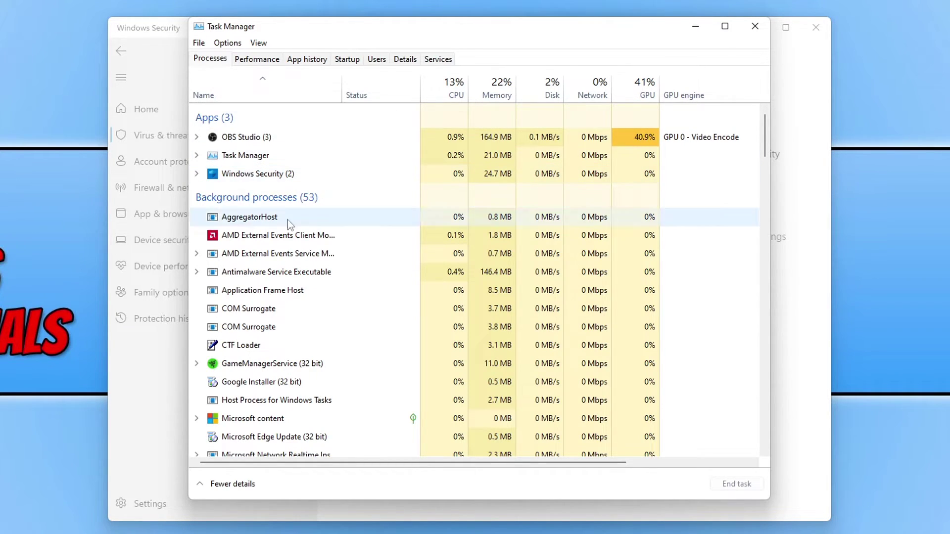
# Copy the file name atieclxx from the AMD External Events Client's Properties, then minimize Task Manager.
pyautogui.rightClick(276, 235)
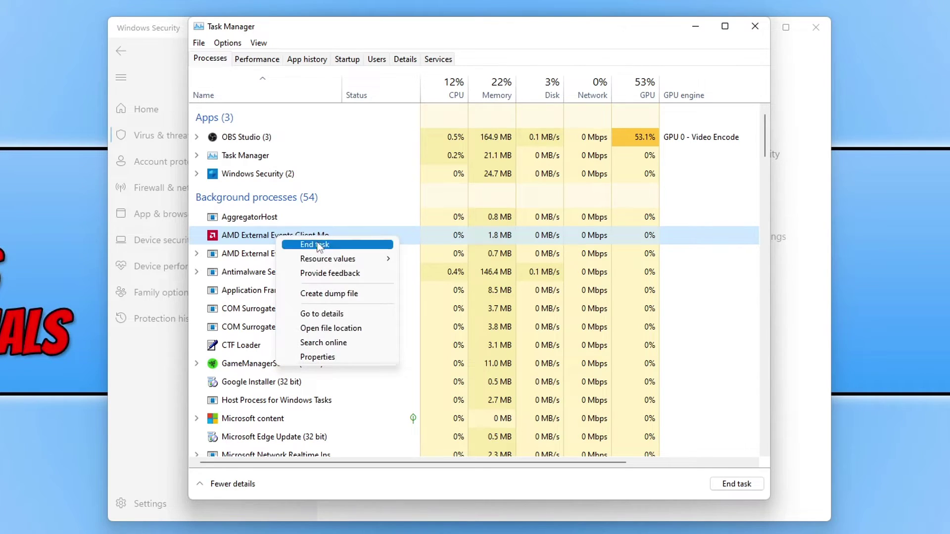
pyautogui.click(317, 357)
pyautogui.moveTo(488, 248); pyautogui.dragTo(399, 69)
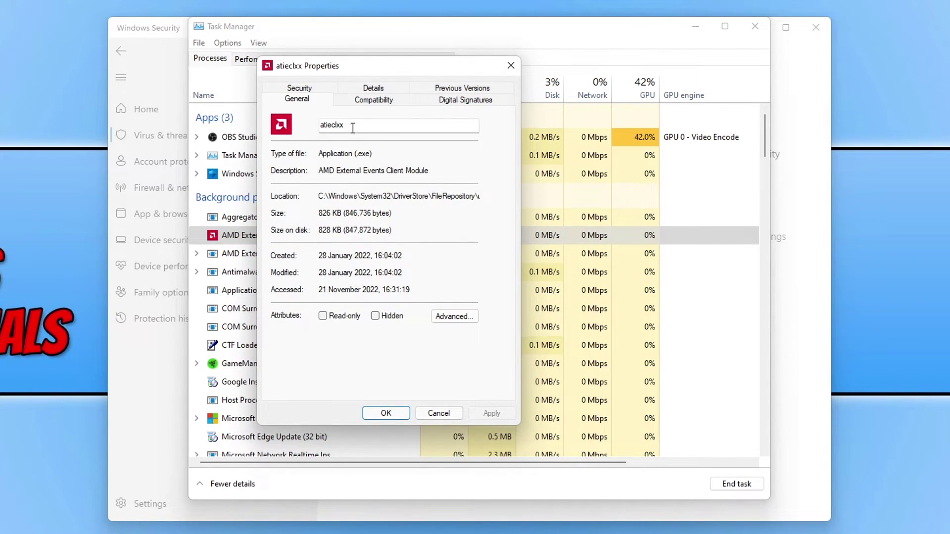
pyautogui.moveTo(368, 127); pyautogui.dragTo(303, 120)
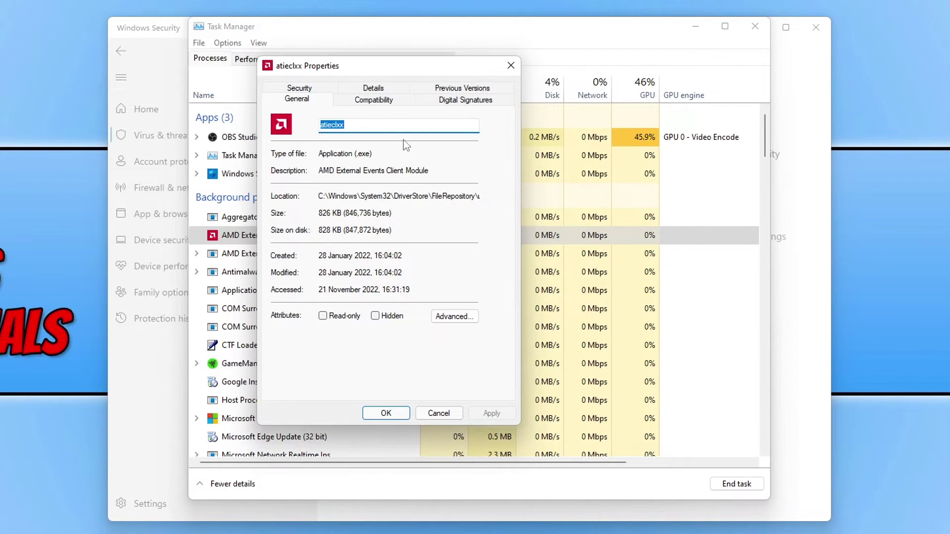
pyautogui.press('Escape')
pyautogui.click(702, 27)
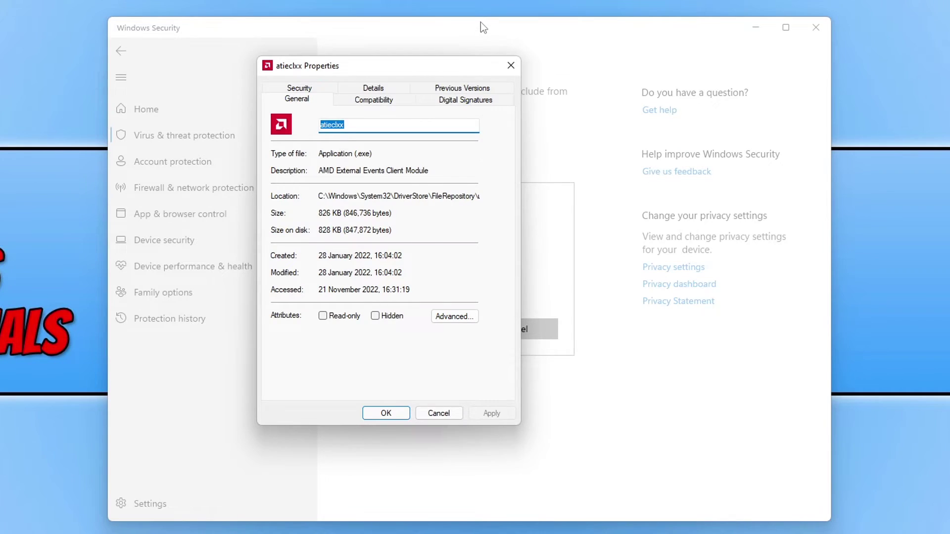
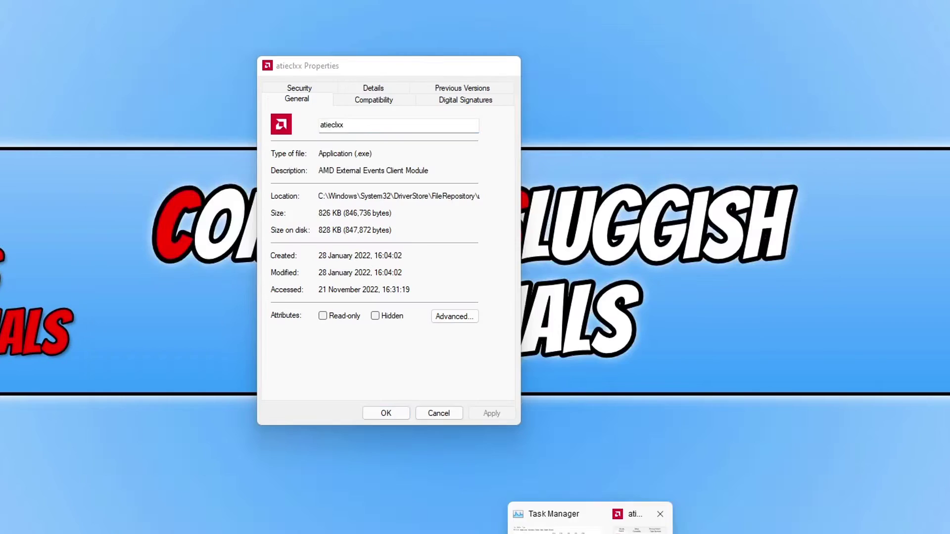
pyautogui.click(643, 514)
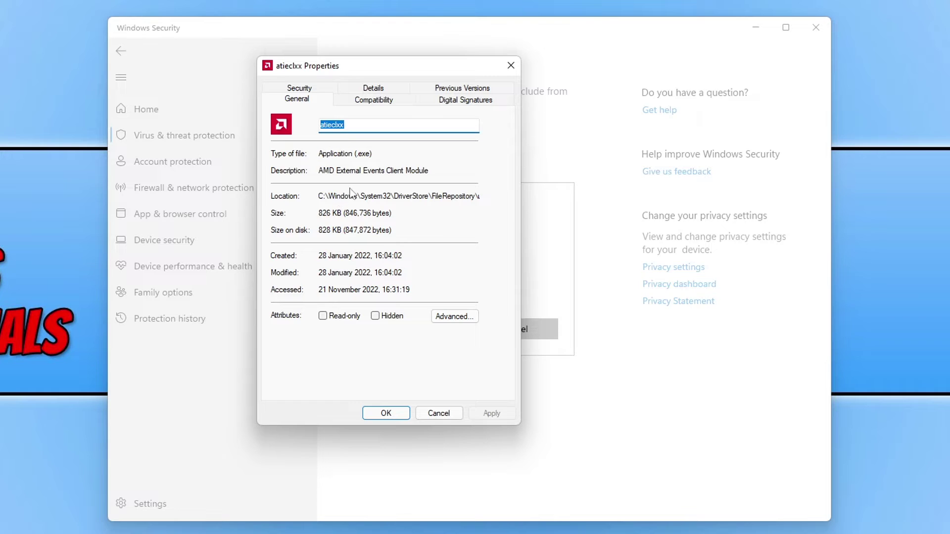
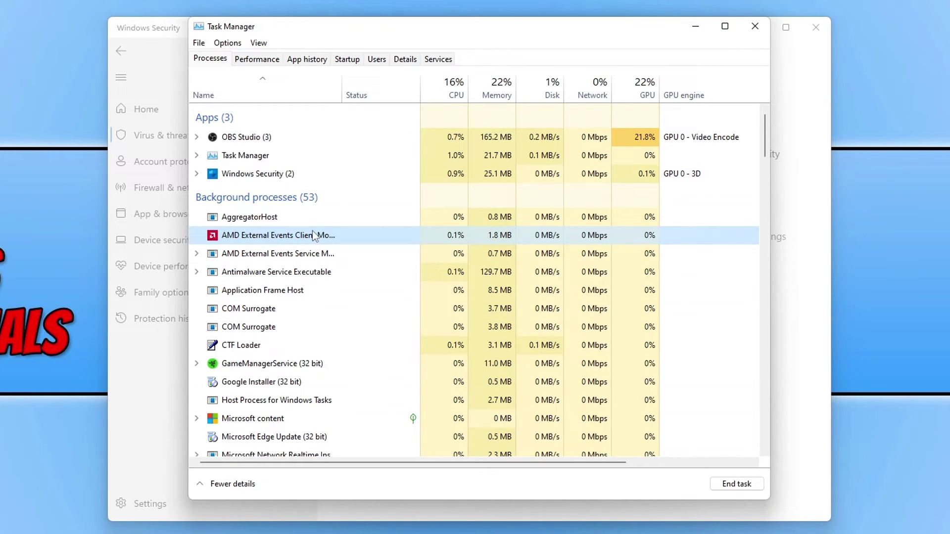
# Locate AMD External Events Client's file, atieclxx, in its driver folder, then close that folder.
pyautogui.rightClick(313, 236)
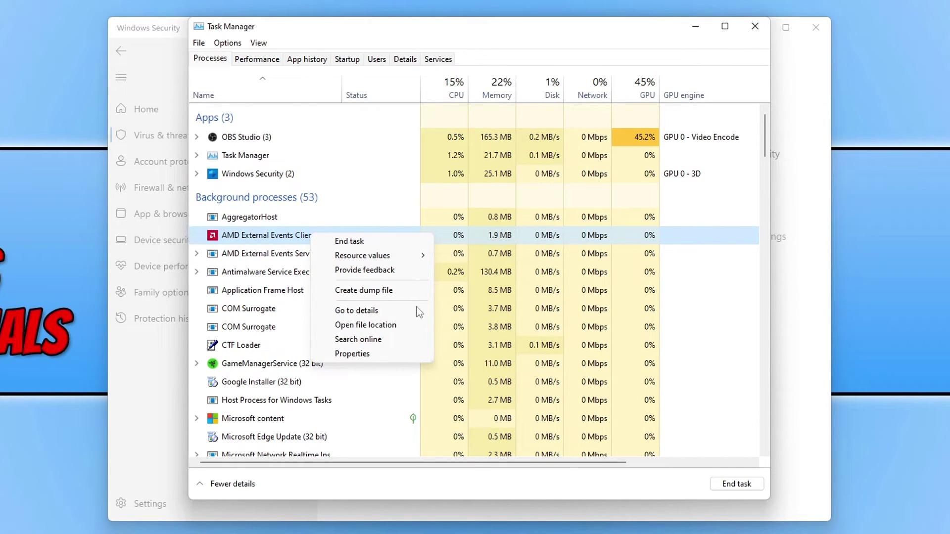
pyautogui.click(391, 325)
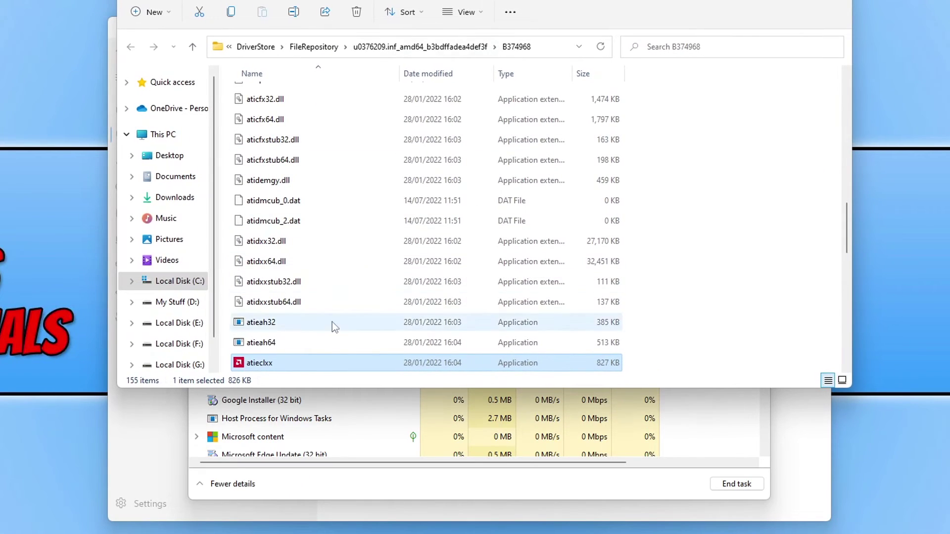
pyautogui.scroll(-2, 47, 302)
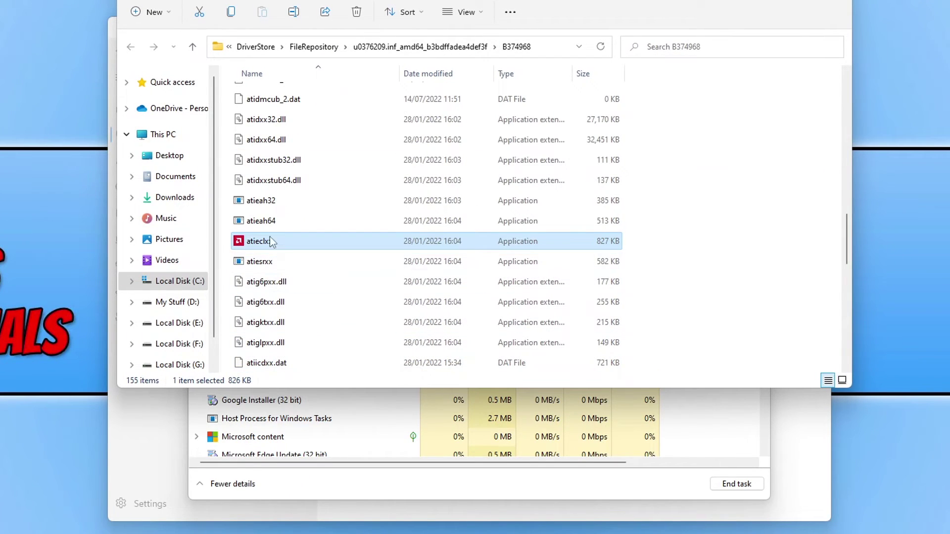
pyautogui.hotkey('alt', 'F4')
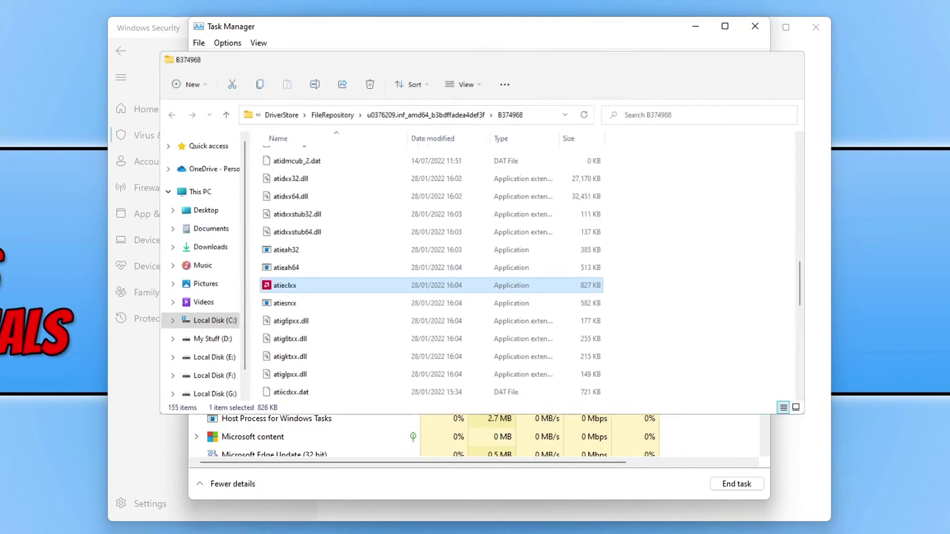
# Minimize Task Manager and add atieclxx.exe as a process exclusion.
pyautogui.click(696, 28)
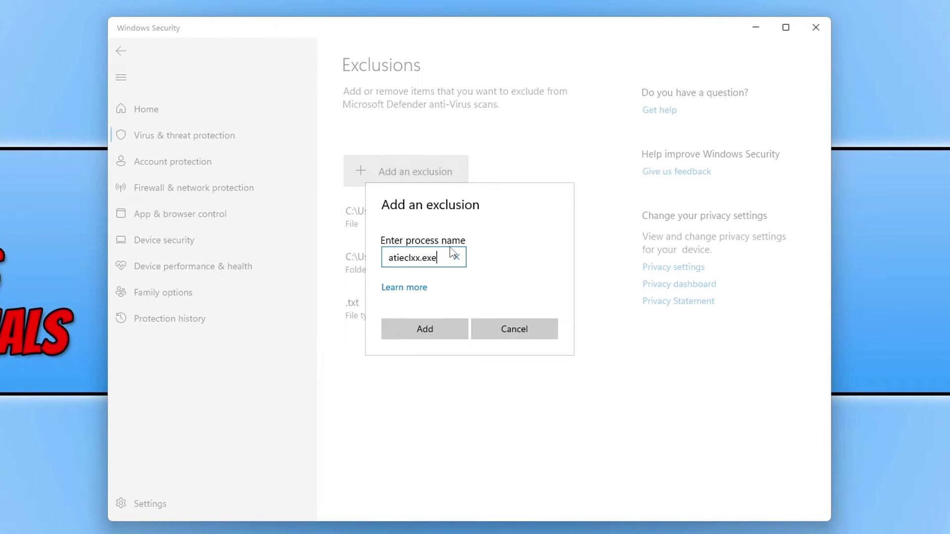
pyautogui.click(432, 332)
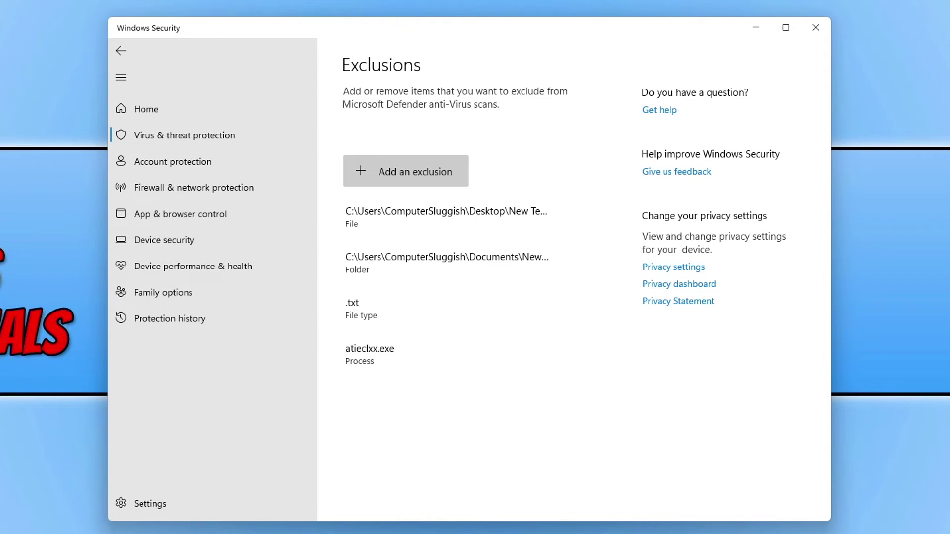
# Bring Task Manager forward and expand OBS Studio to list its processes.
pyautogui.moveTo(590, 532)
pyautogui.click(588, 520)
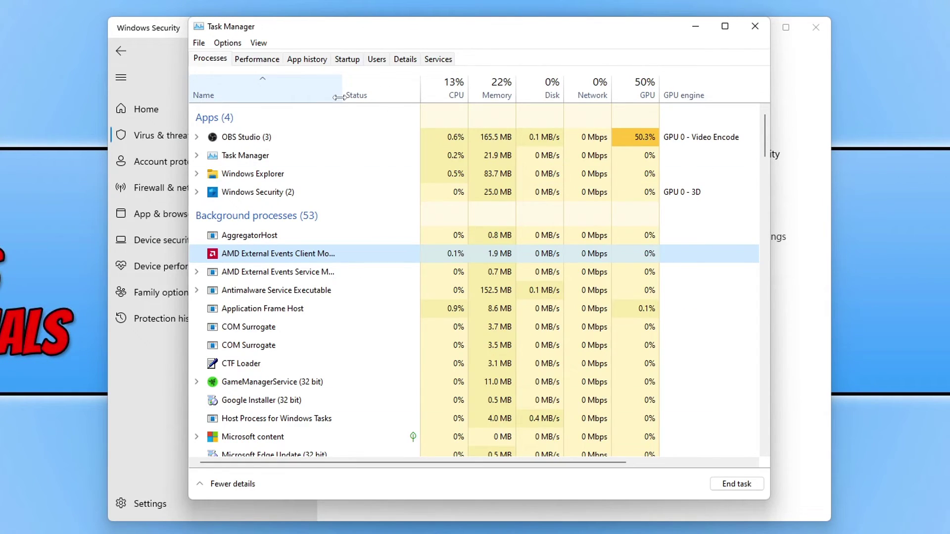
pyautogui.rightClick(259, 140)
pyautogui.press('Escape')
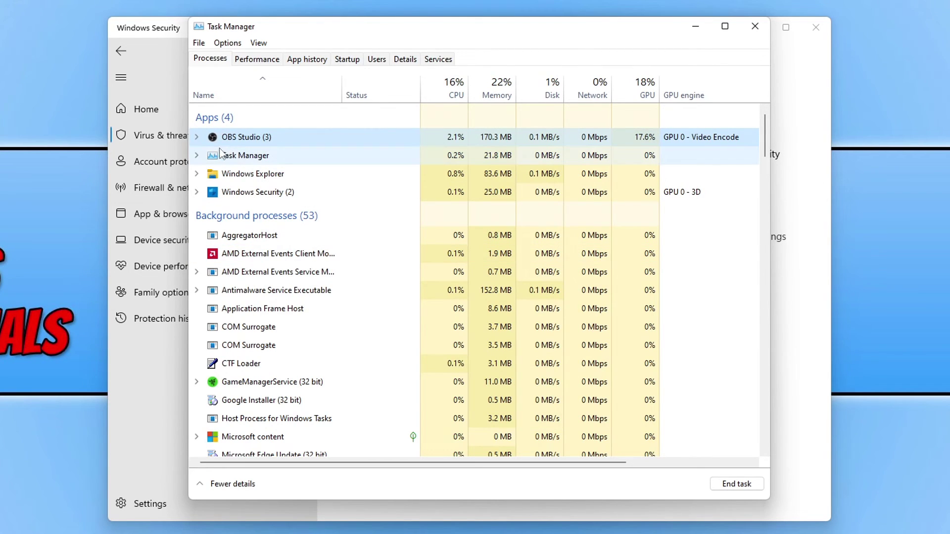
pyautogui.click(197, 137)
# Check the OBS Studio child process's properties for its executable name, obs64.exe.
pyautogui.click(299, 170)
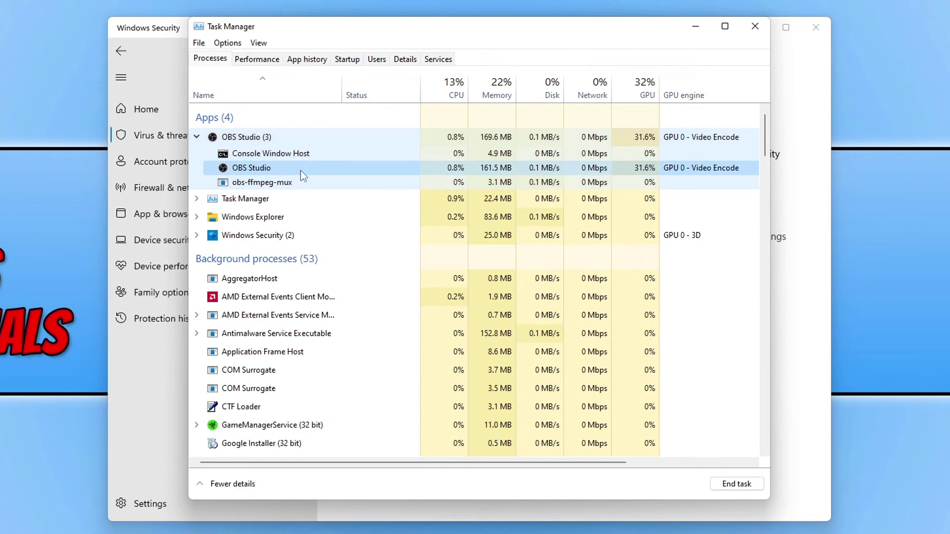
pyautogui.rightClick(279, 169)
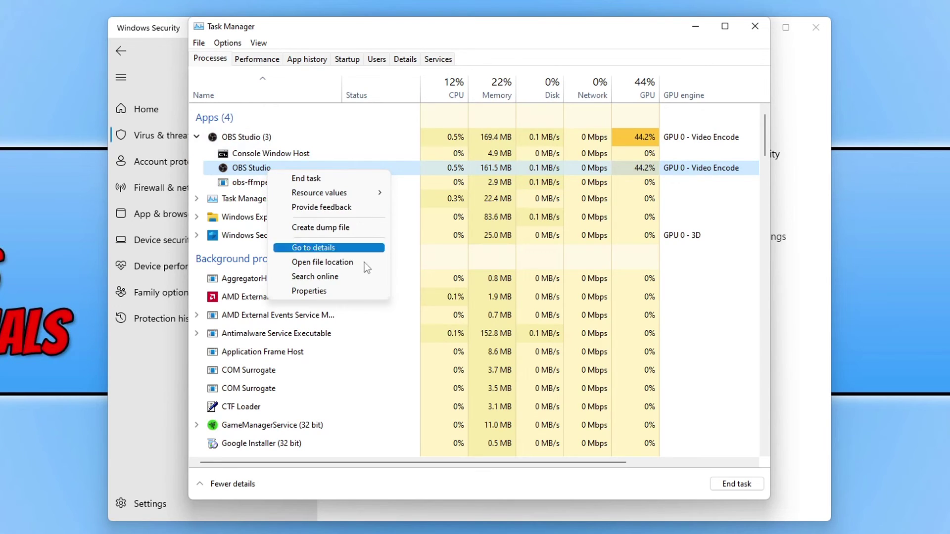
pyautogui.click(358, 291)
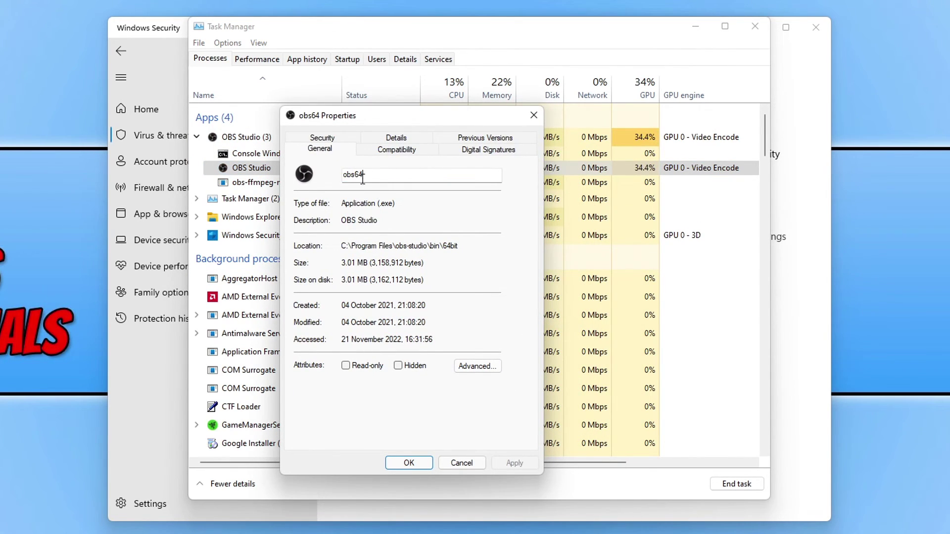
pyautogui.click(372, 176)
pyautogui.doubleClick(389, 203)
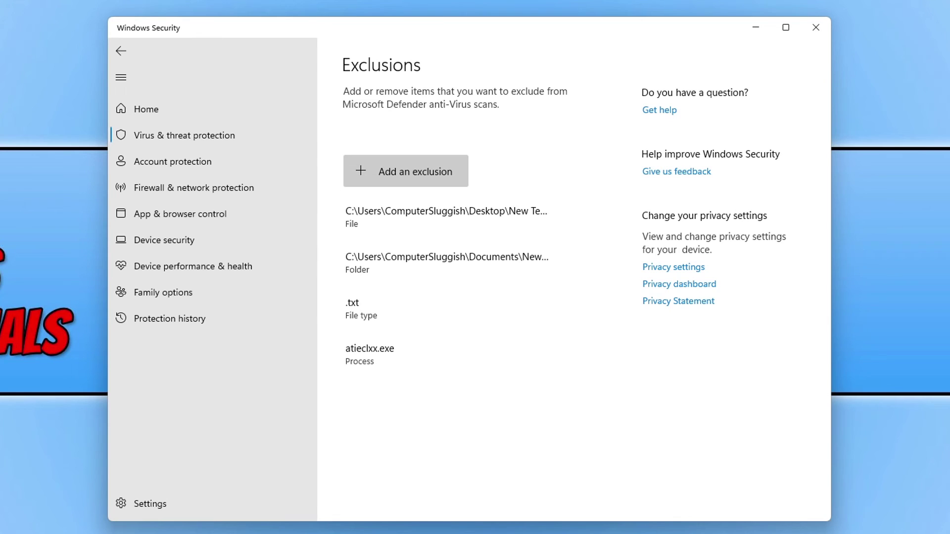
# Remove the atieclxx.exe process exclusion from the Exclusions list.
pyautogui.click(396, 352)
pyautogui.click(539, 388)
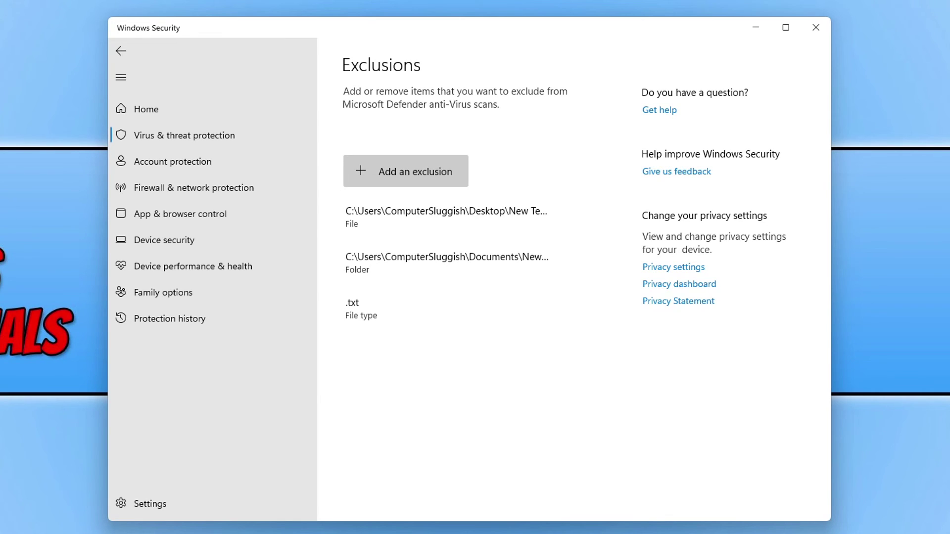